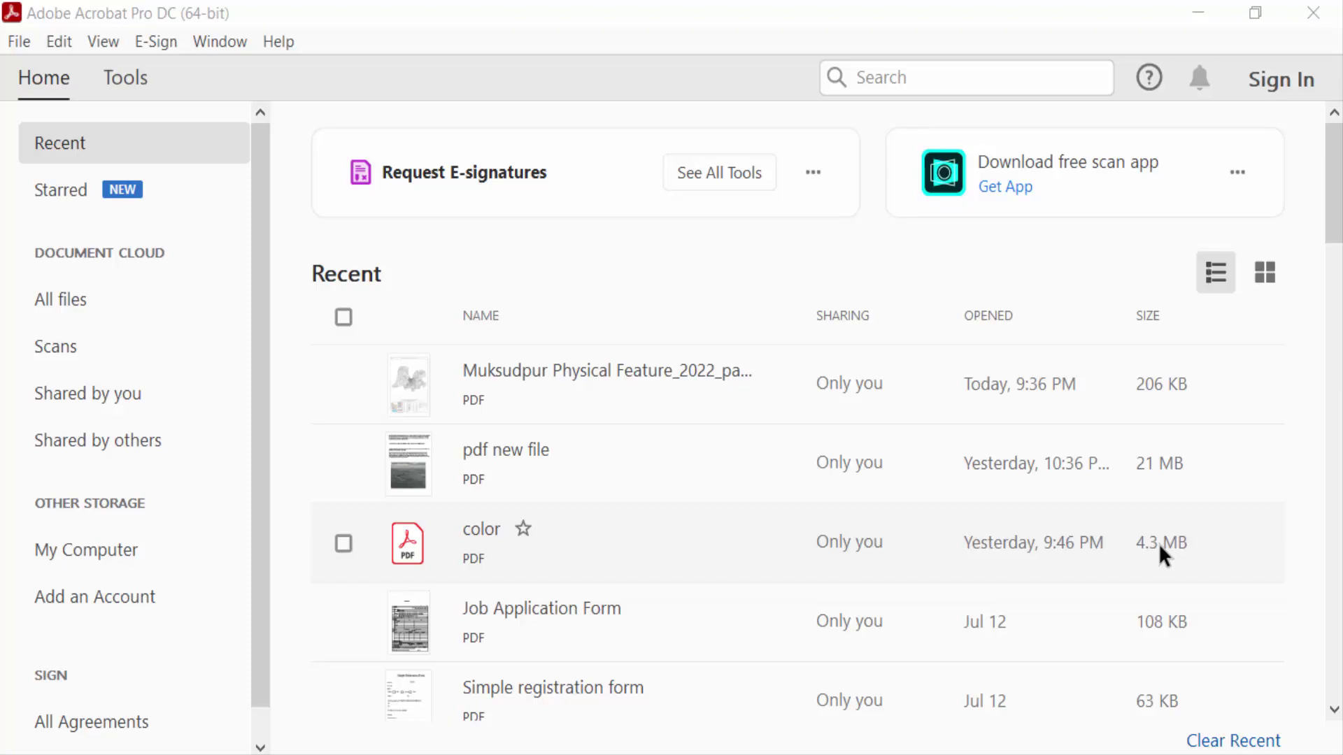
# Open the Muksudpur Physical Feature survey-map PDF from the Recent list
pyautogui.doubleClick(601, 373)
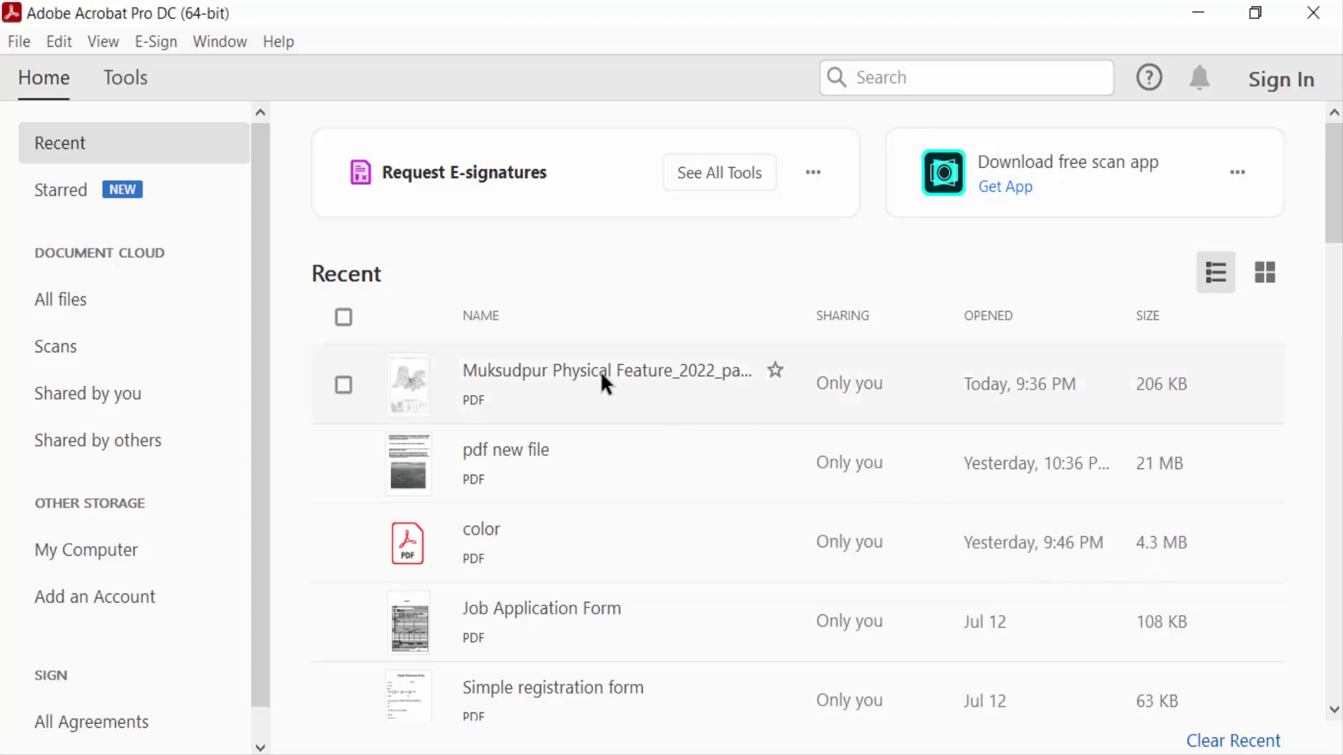
pyautogui.scroll(-5, 578, 501)
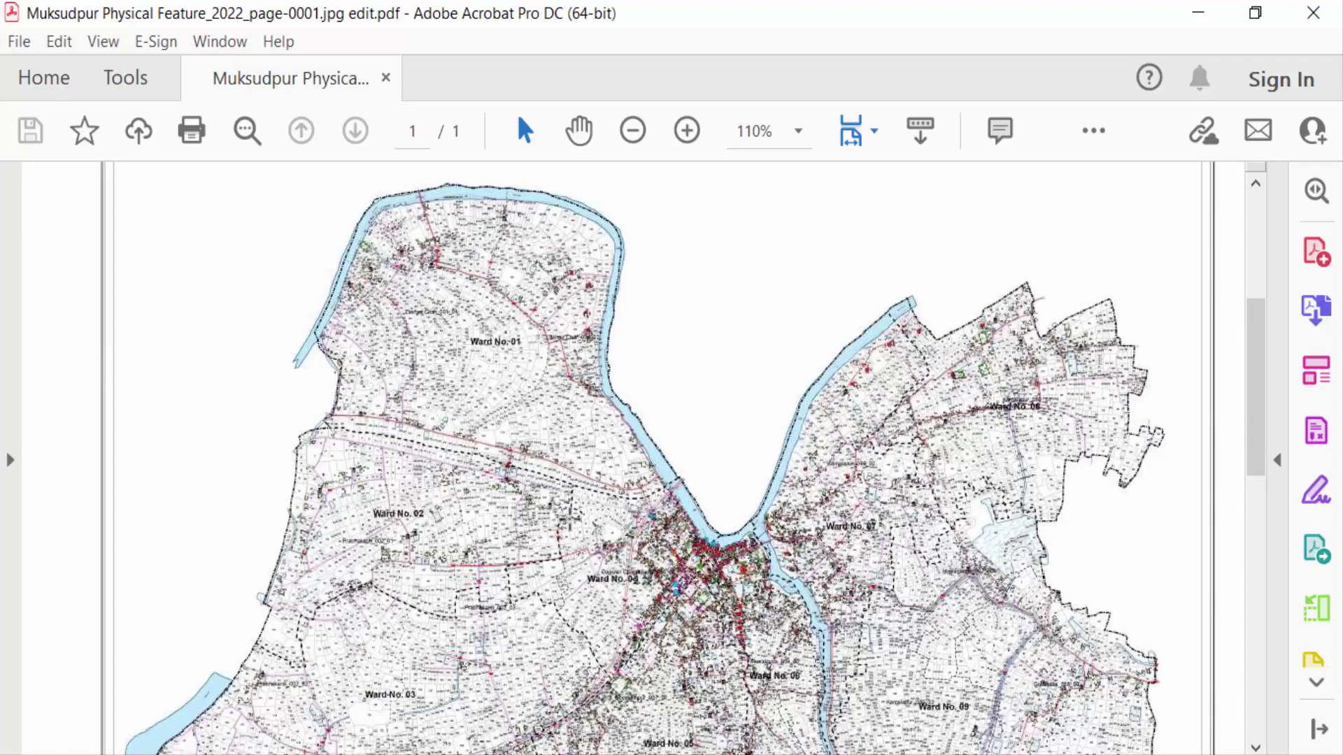
pyautogui.scroll(-5, 567, 519)
pyautogui.scroll(-3, 561, 534)
pyautogui.scroll(3, 561, 536)
pyautogui.scroll(4, 560, 536)
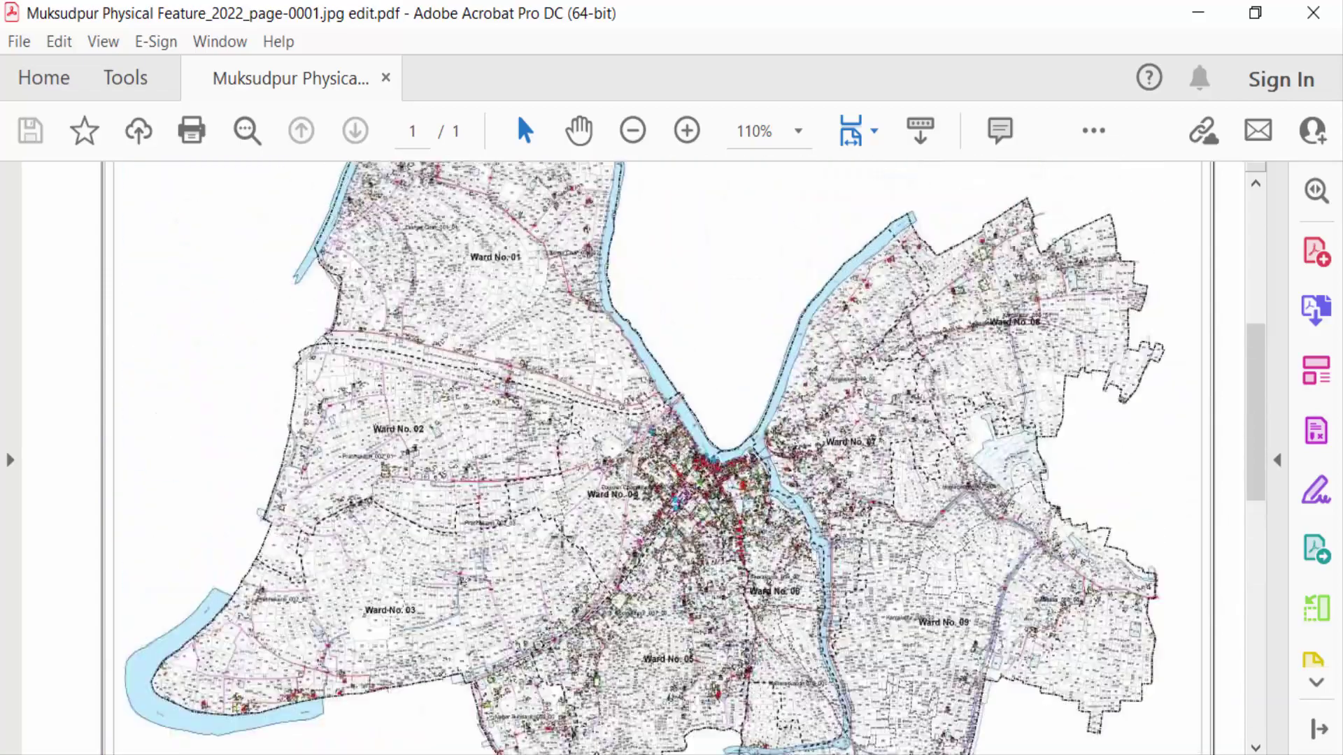
pyautogui.scroll(4, 543, 508)
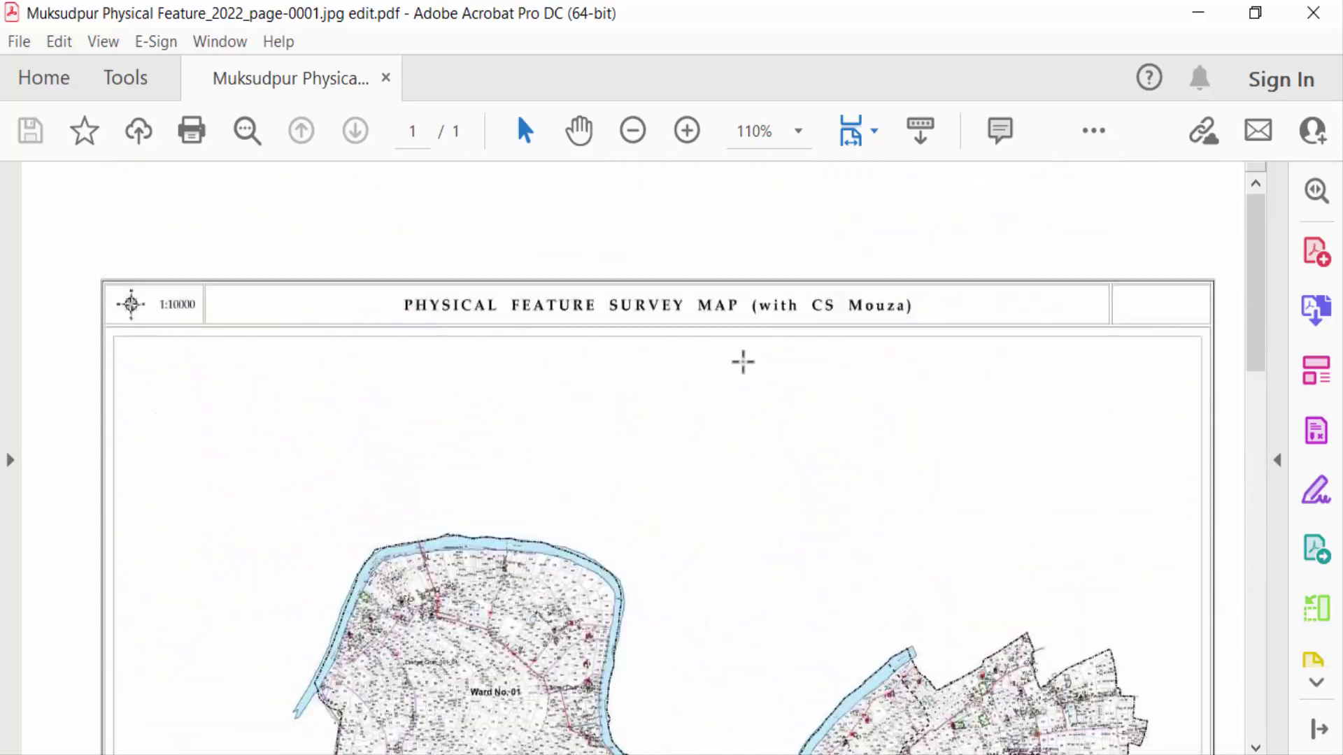
# Open the Stamp tool from the Share & Review tools
pyautogui.click(139, 83)
pyautogui.scroll(-2, 479, 480)
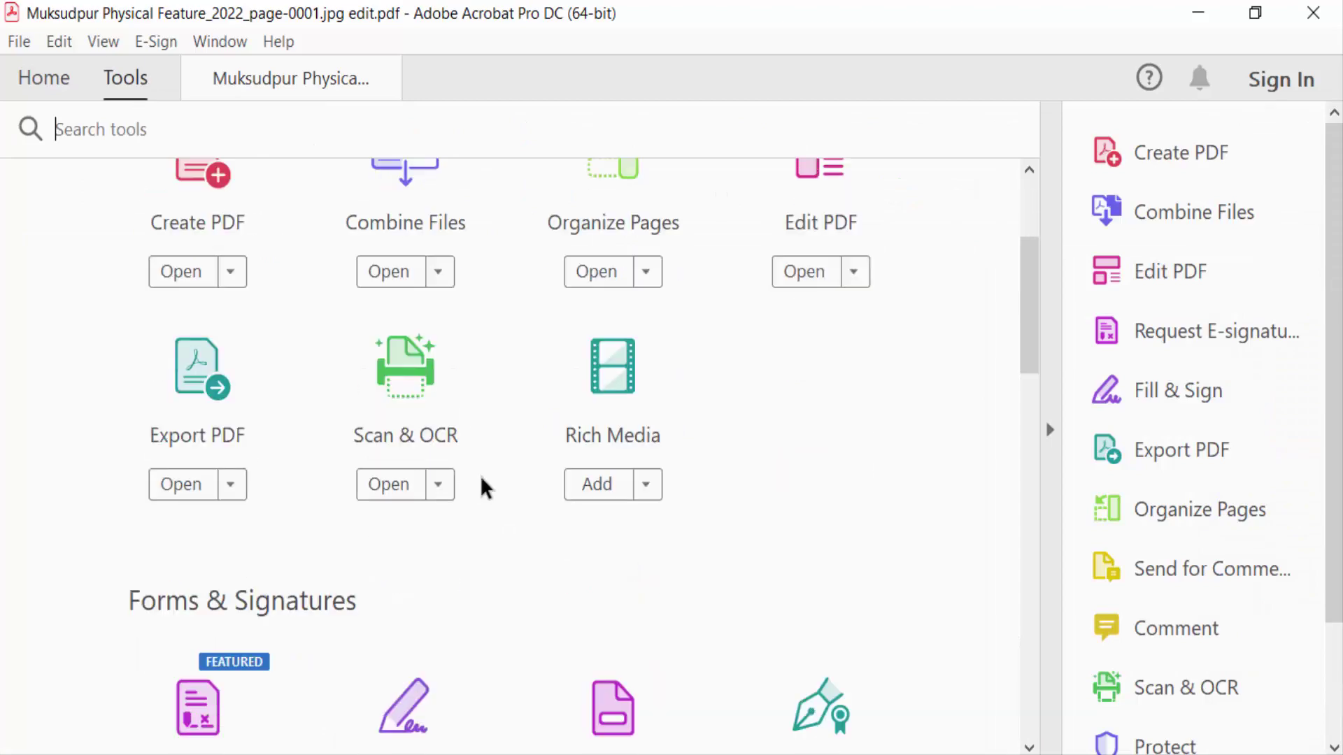
pyautogui.scroll(-2, 482, 485)
pyautogui.scroll(-3, 483, 489)
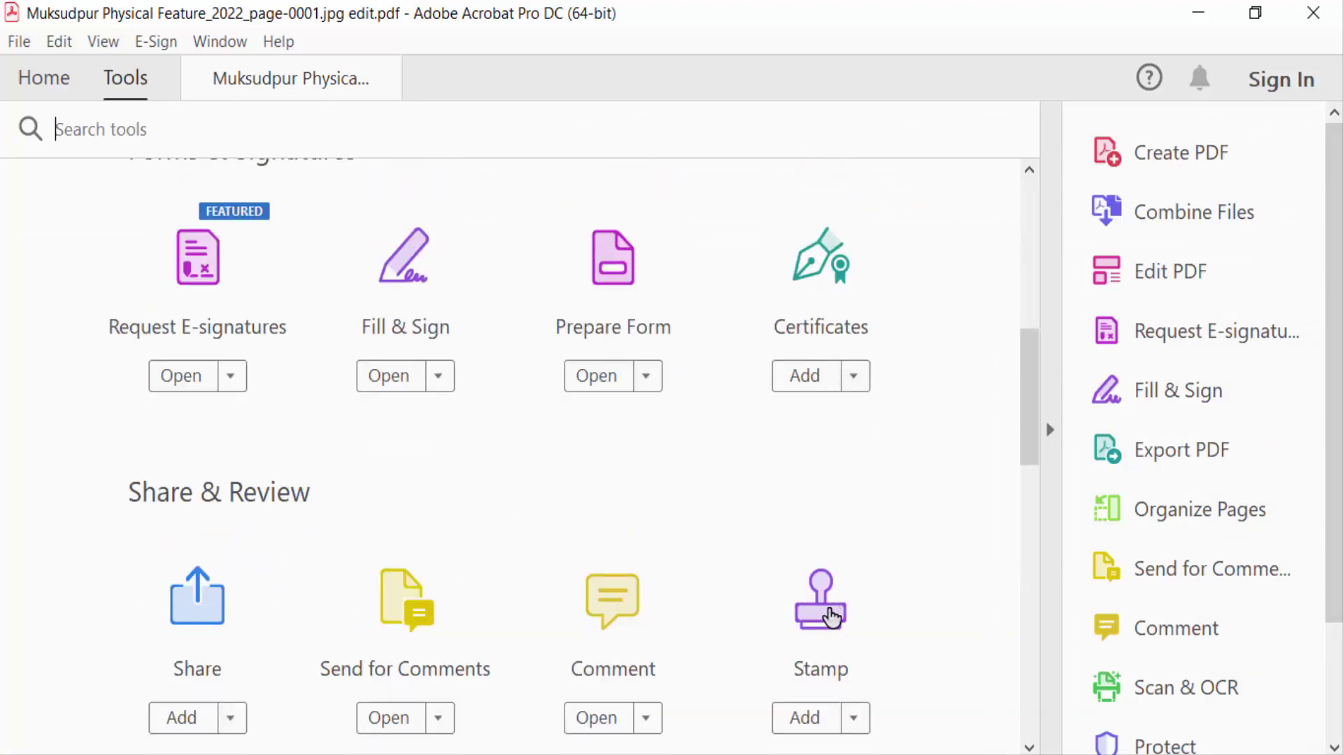
pyautogui.click(784, 710)
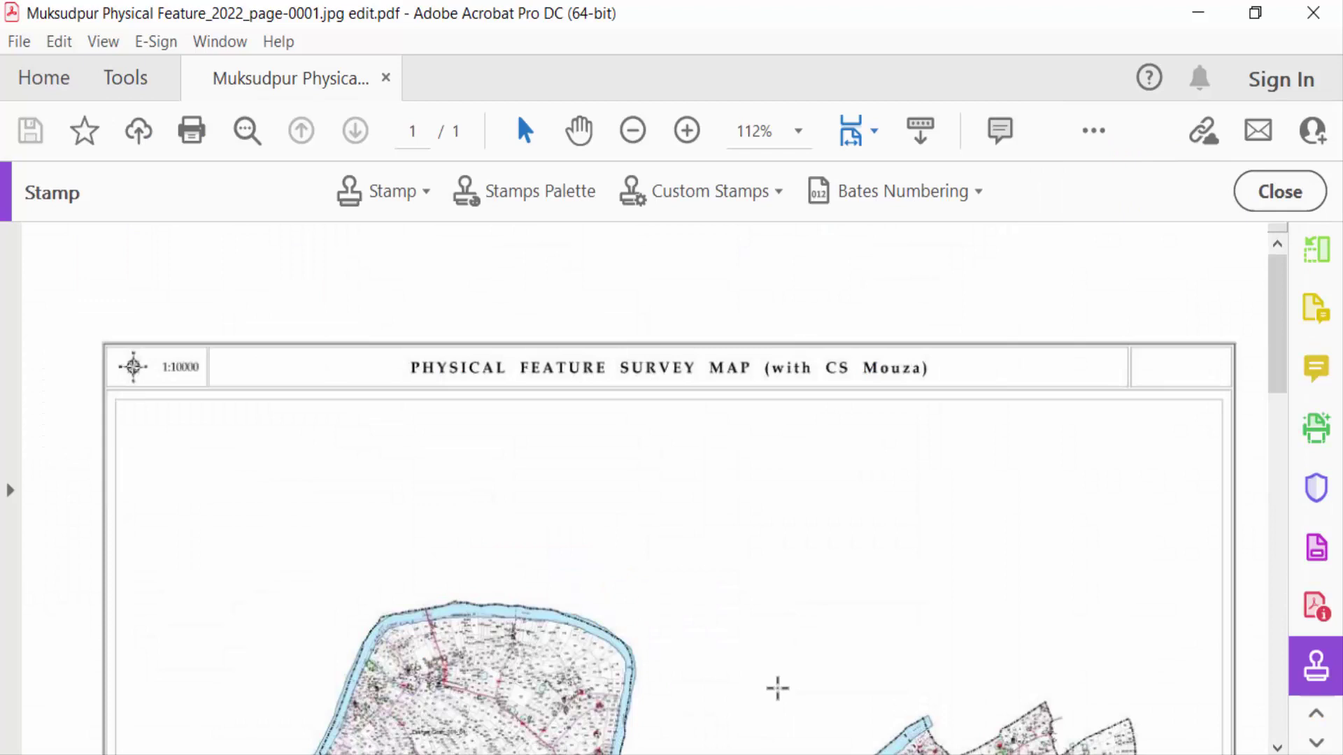
# Create a custom stamp using the Untitled 'Easy Online Tutorial' image file
pyautogui.click(771, 200)
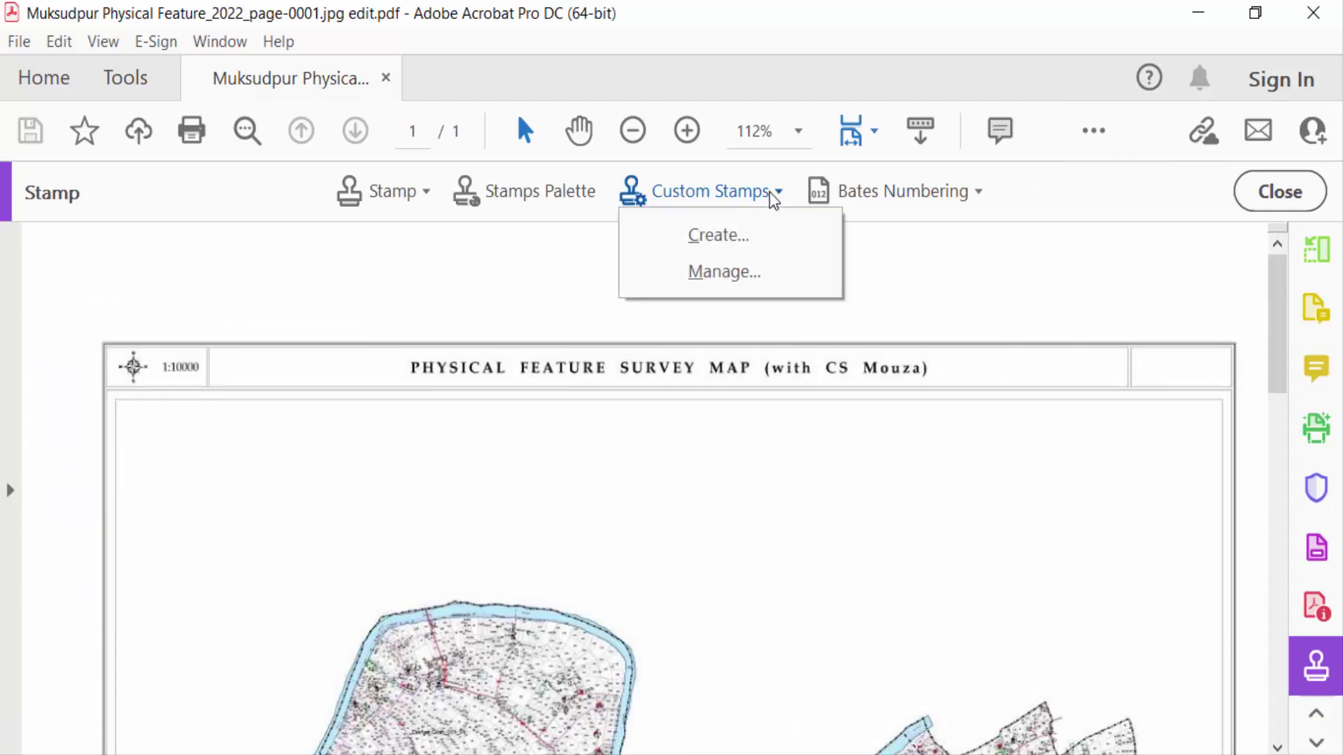
pyautogui.click(720, 239)
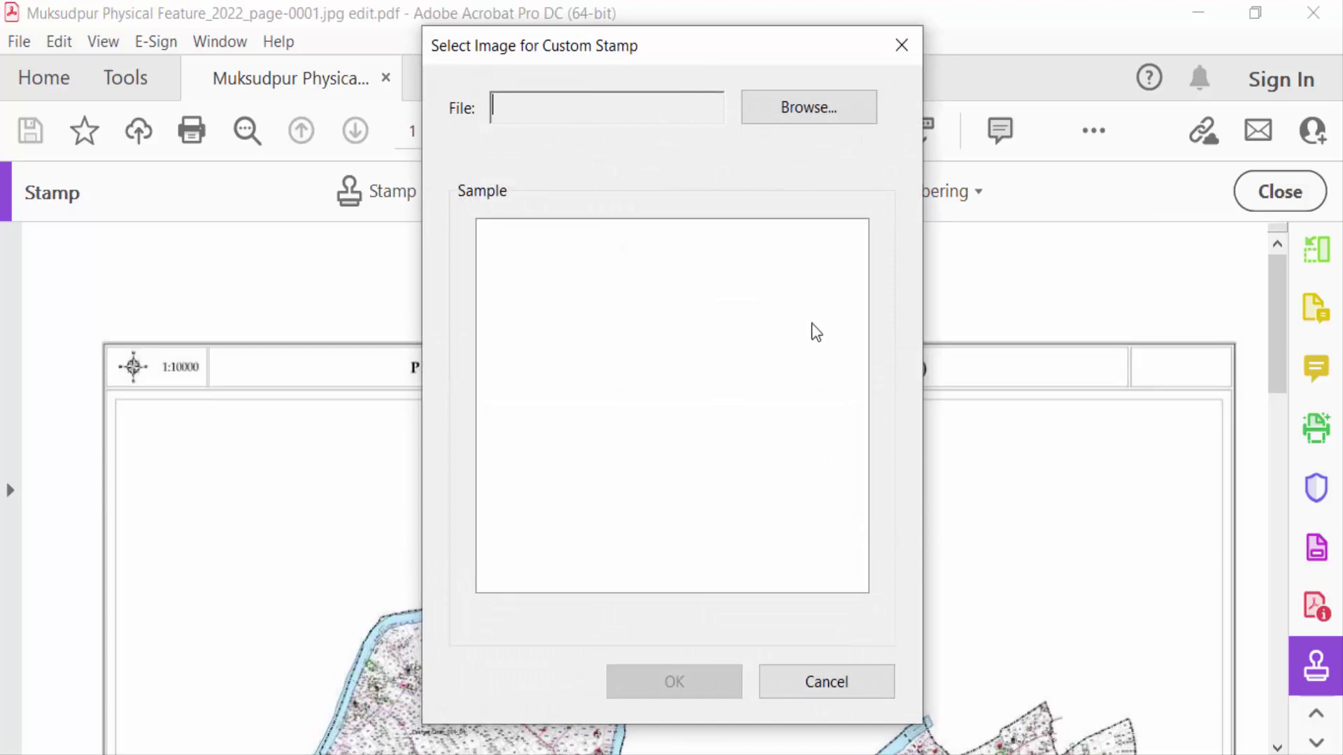
pyautogui.click(809, 119)
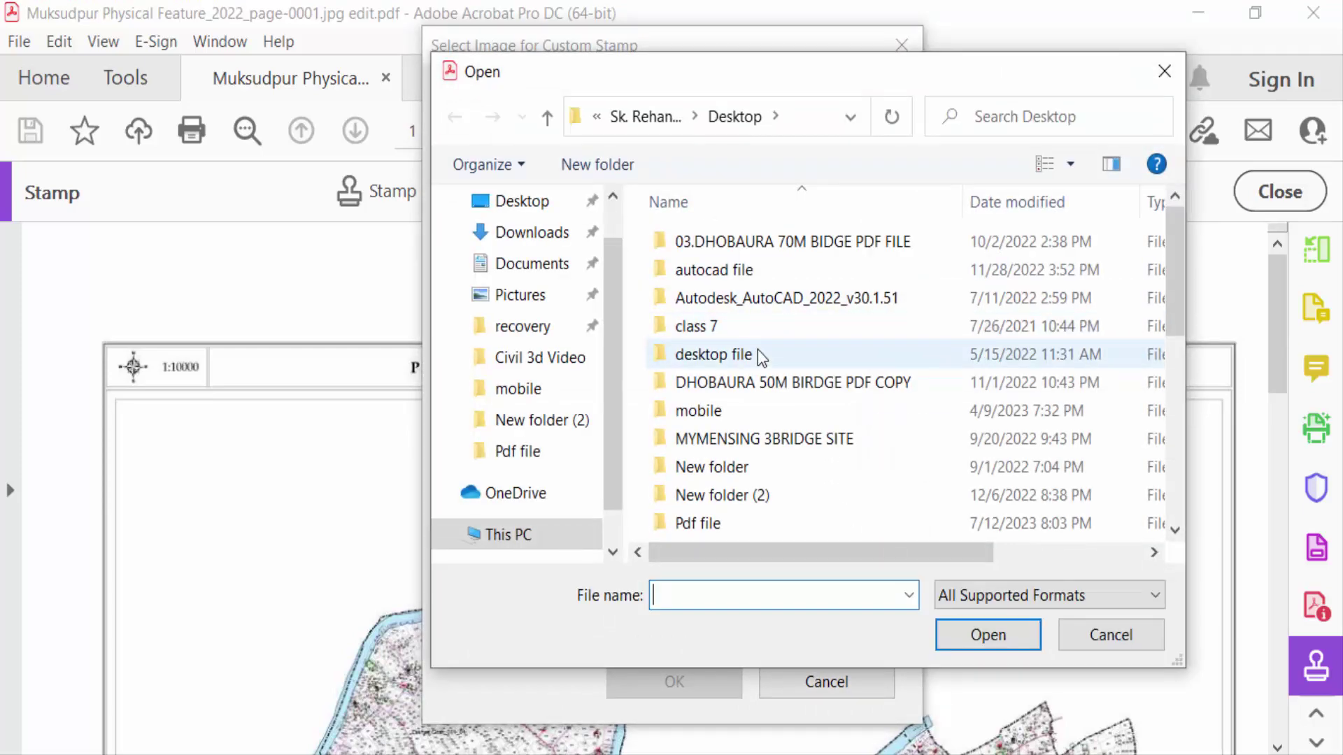
pyautogui.scroll(-5, 866, 422)
pyautogui.scroll(-2, 866, 424)
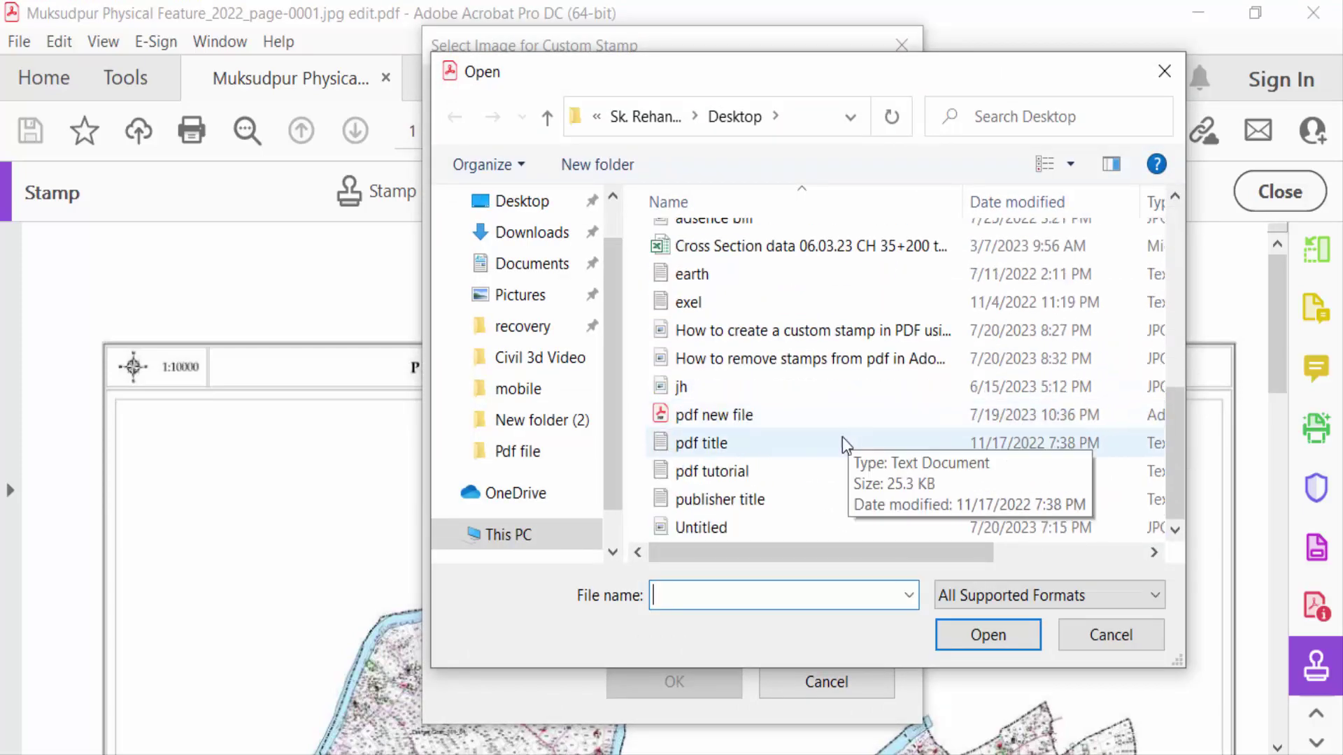
pyautogui.click(698, 528)
pyautogui.click(980, 634)
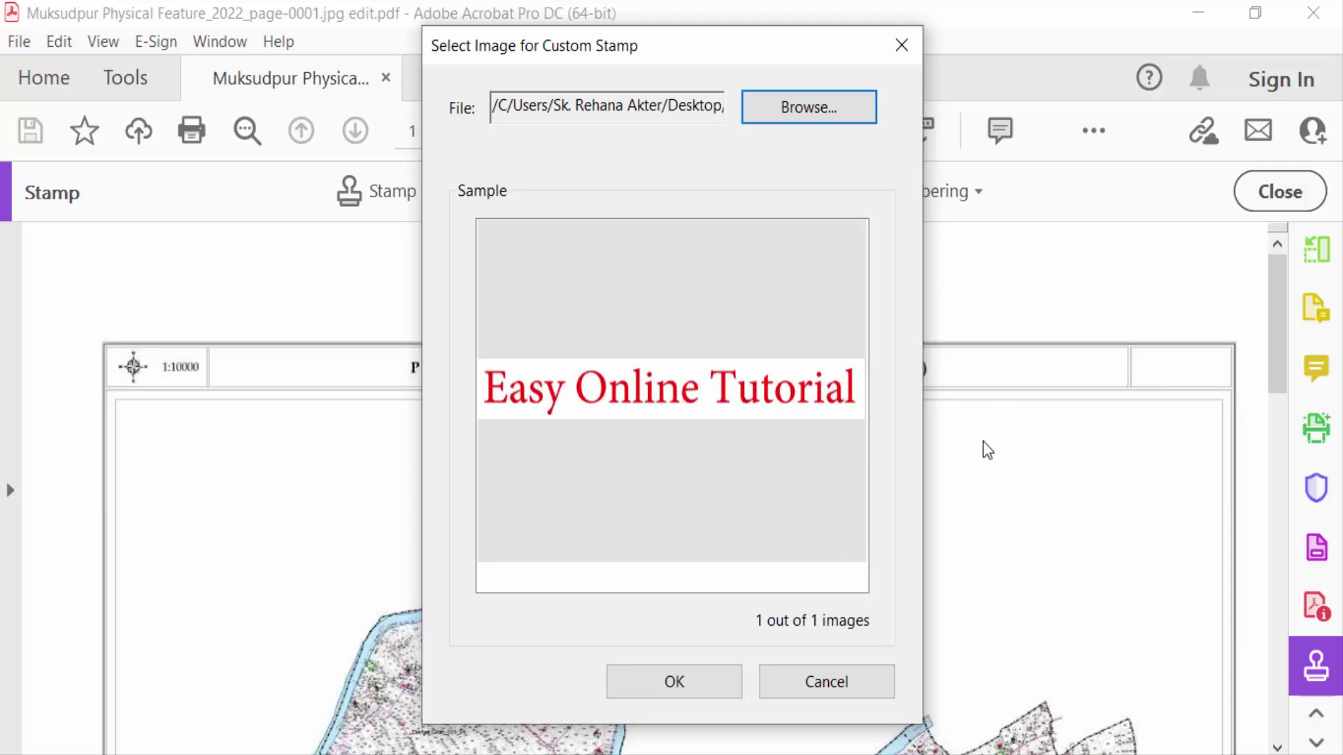
pyautogui.click(671, 687)
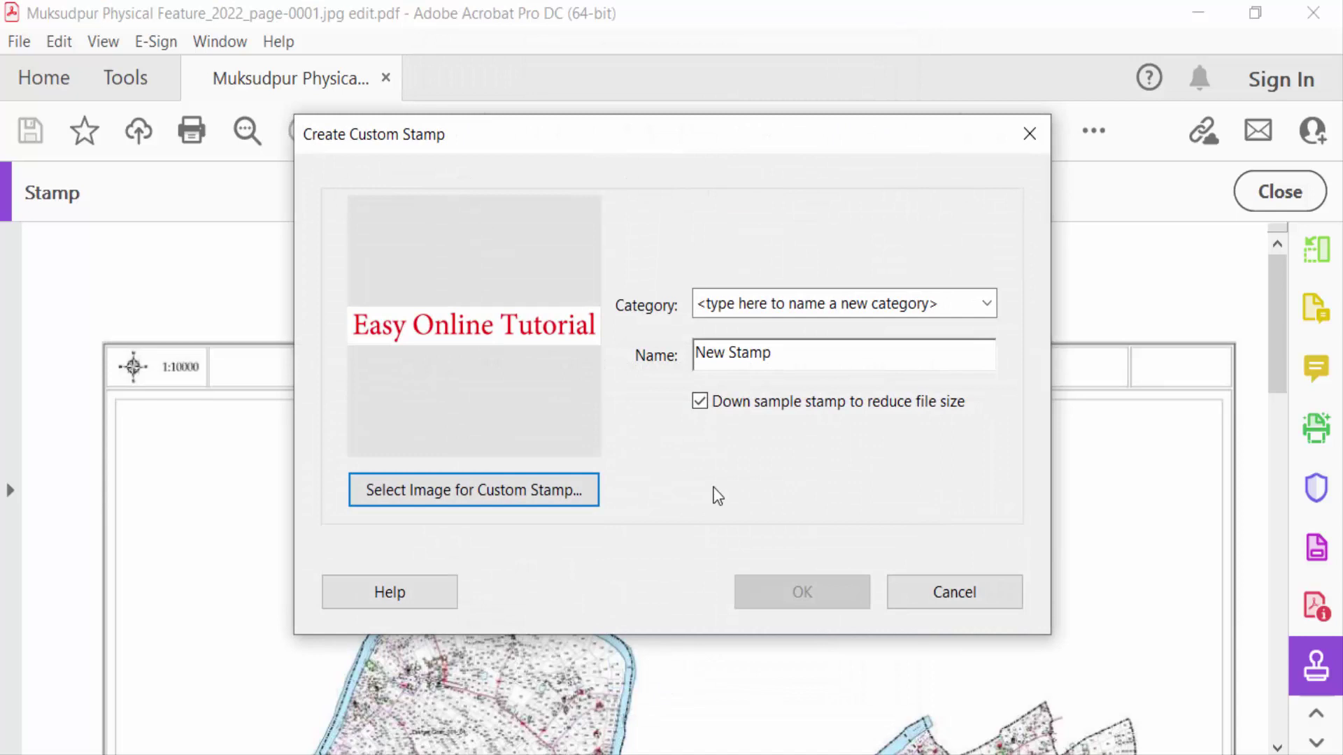
# Save the custom stamp as New Stamp in the Sign Here category
pyautogui.click(989, 307)
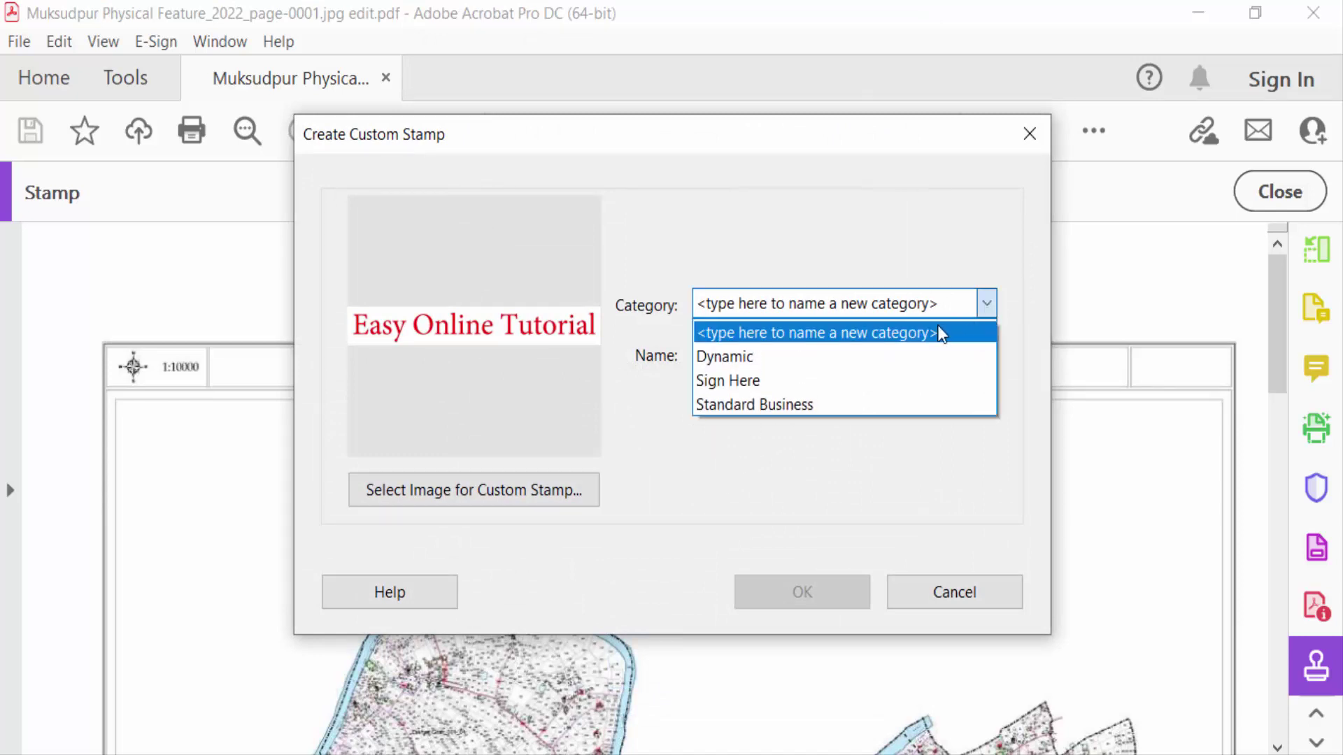
pyautogui.click(837, 385)
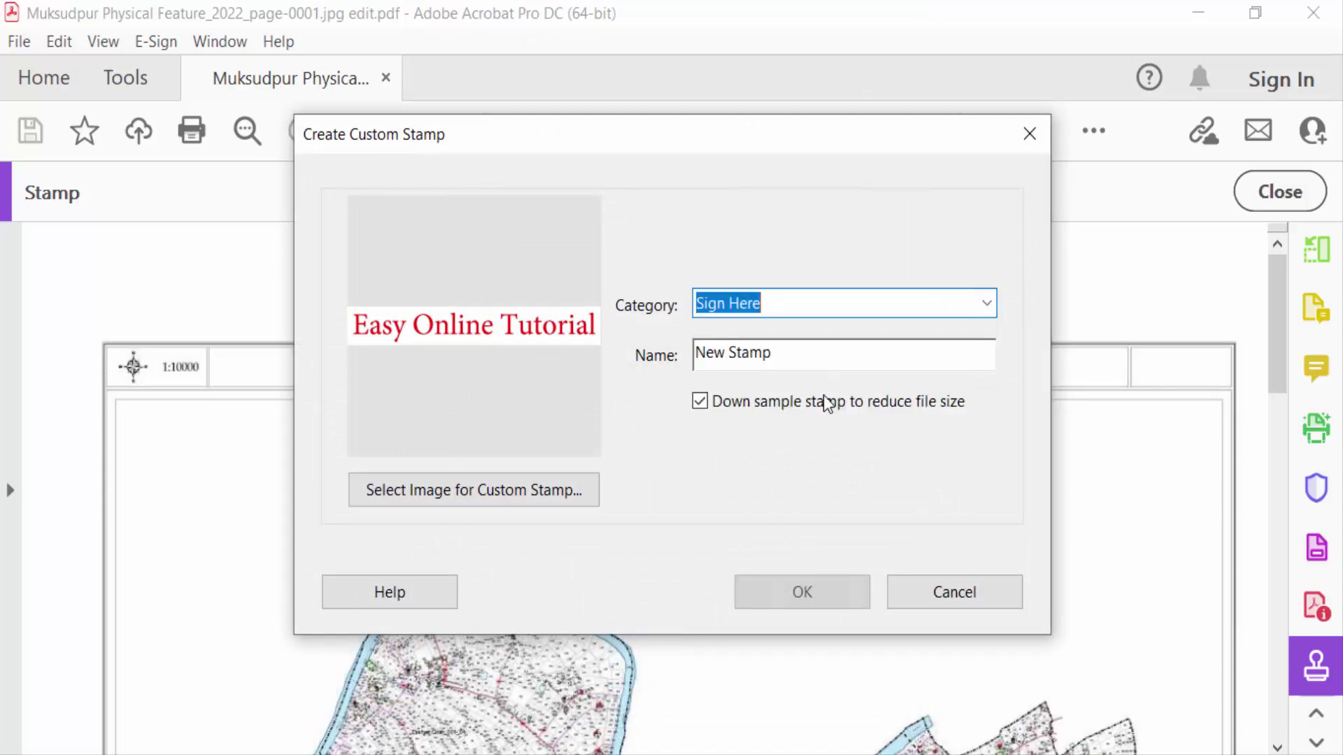
pyautogui.click(987, 305)
pyautogui.click(816, 365)
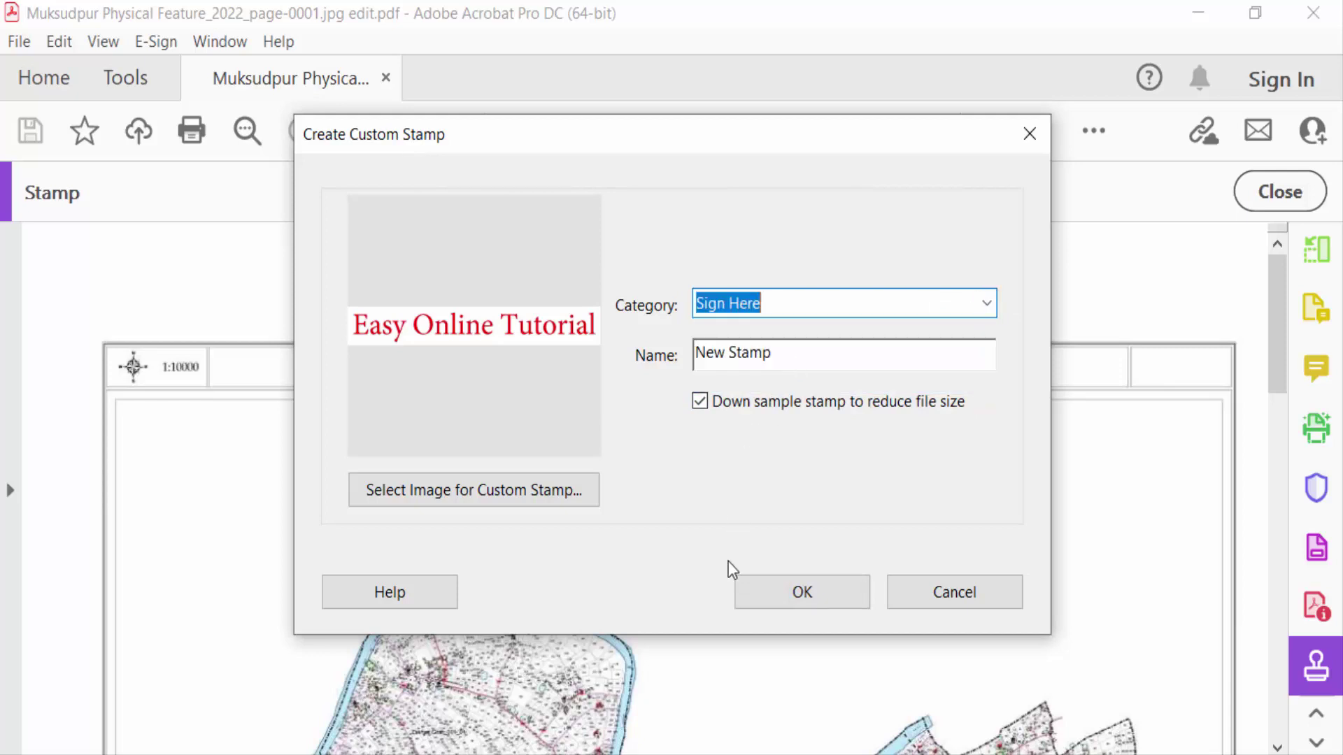
pyautogui.click(771, 598)
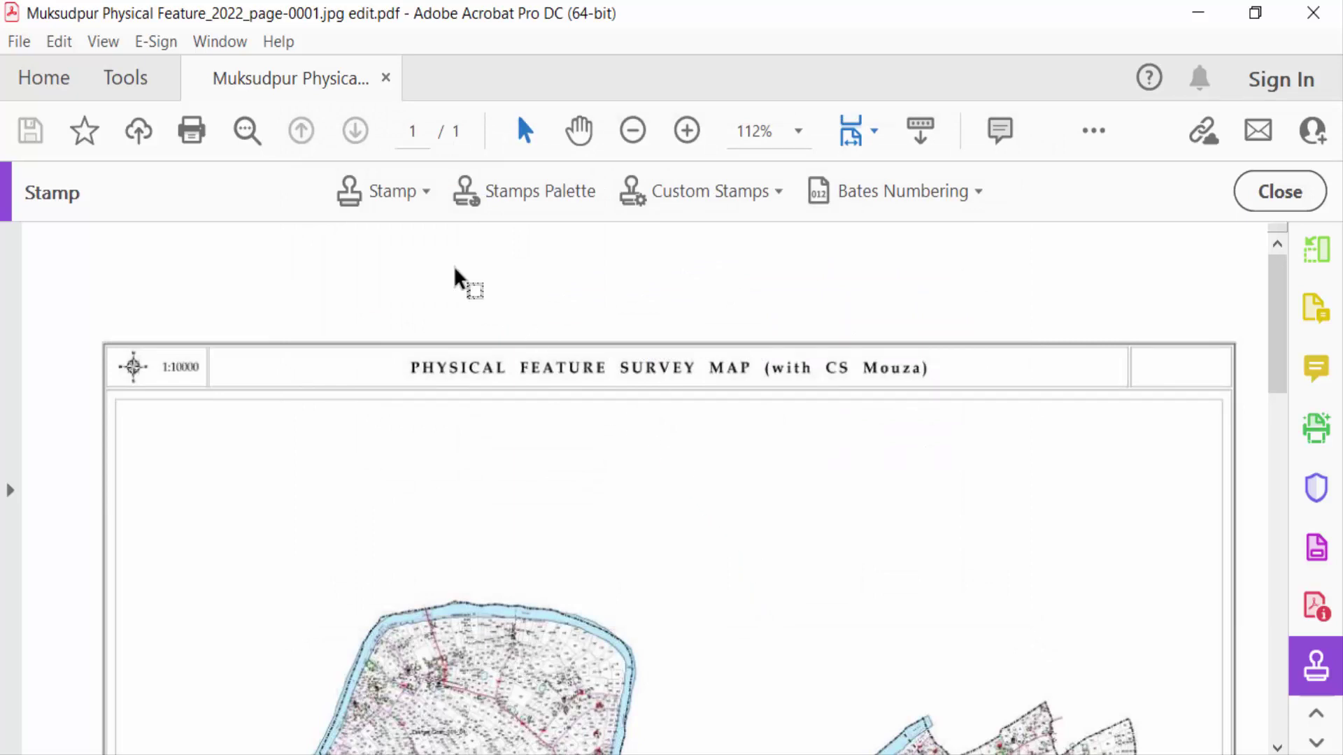
# Pick the Easy Online Tutorial stamp under Sign Here and dismiss Identity Setup
pyautogui.click(425, 193)
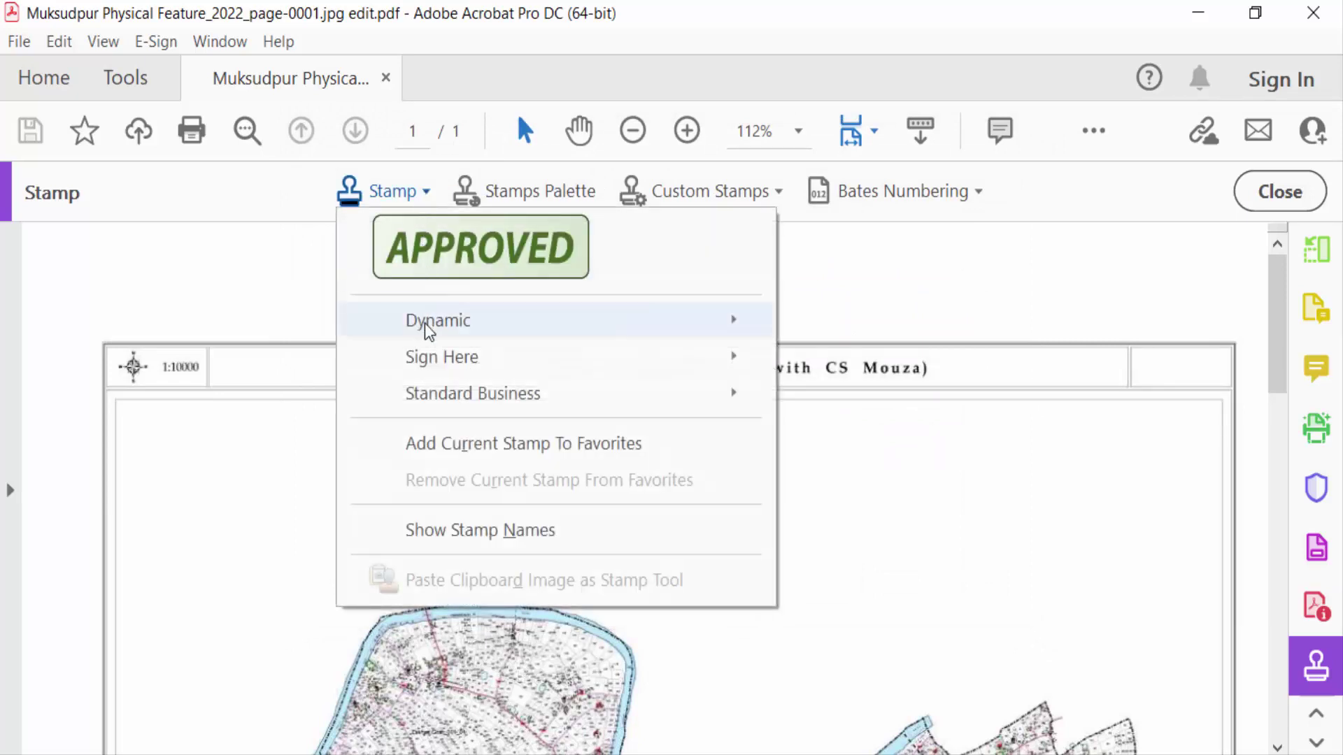
pyautogui.moveTo(442, 357)
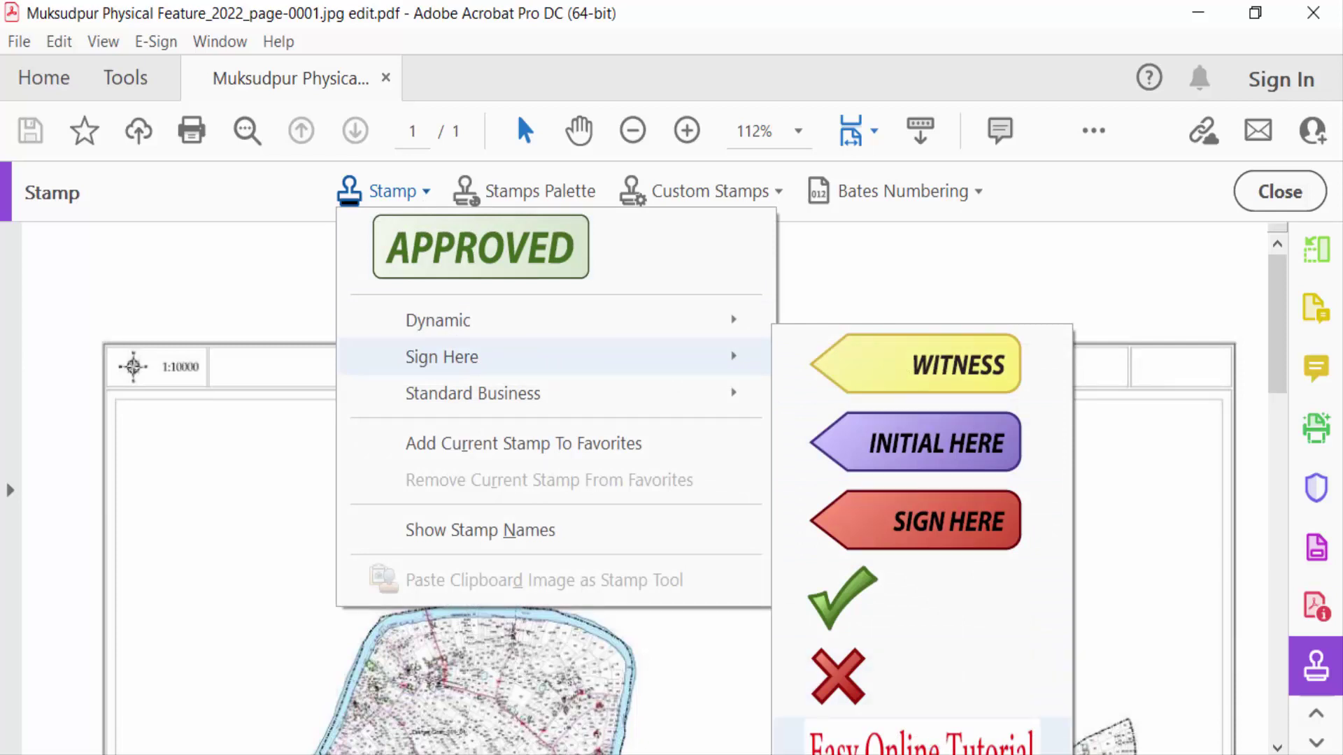
pyautogui.click(881, 724)
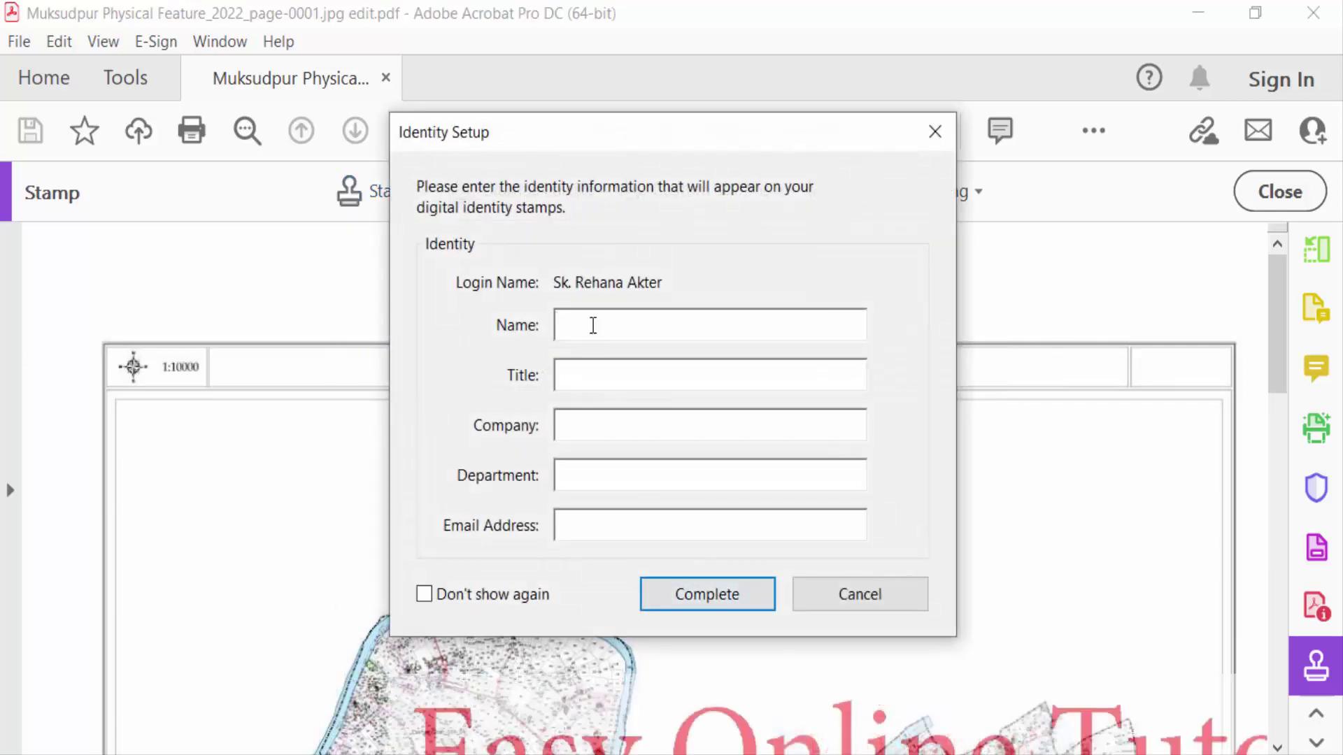
pyautogui.click(608, 379)
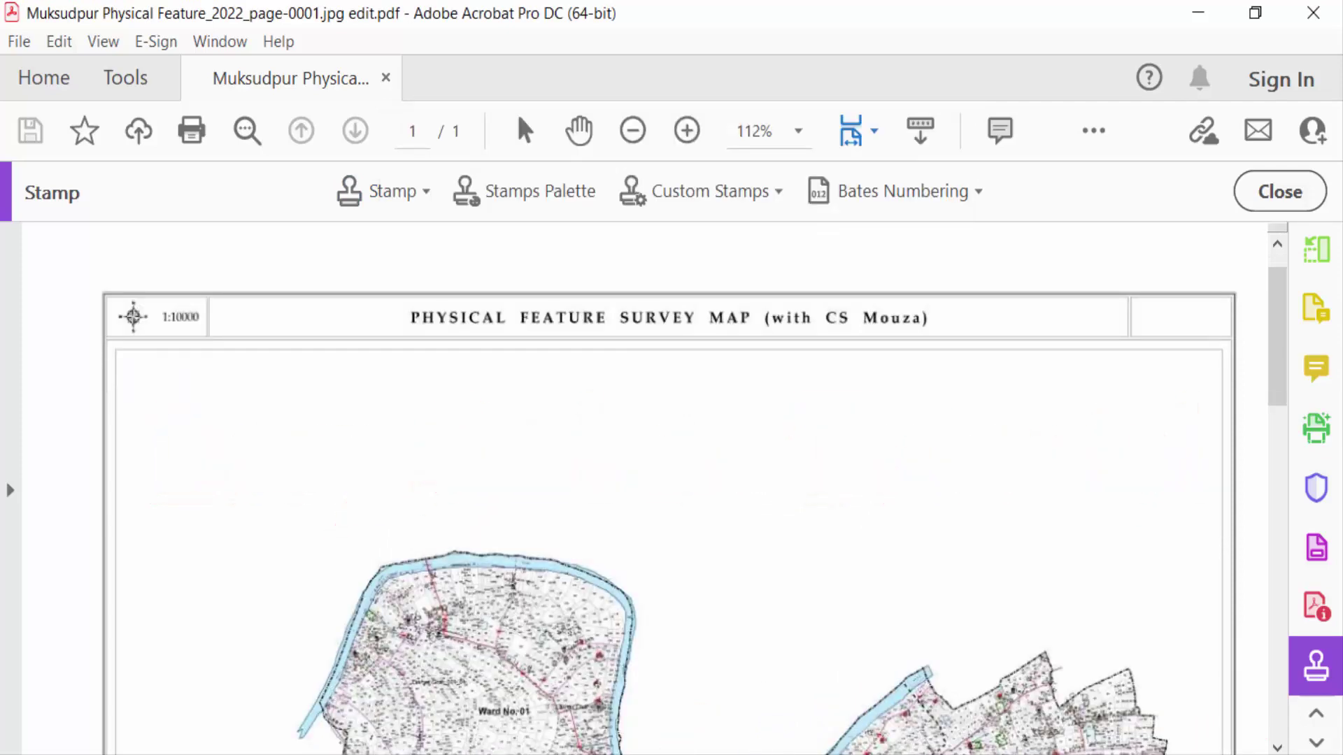
pyautogui.scroll(-7, 678, 509)
pyautogui.scroll(6, 675, 534)
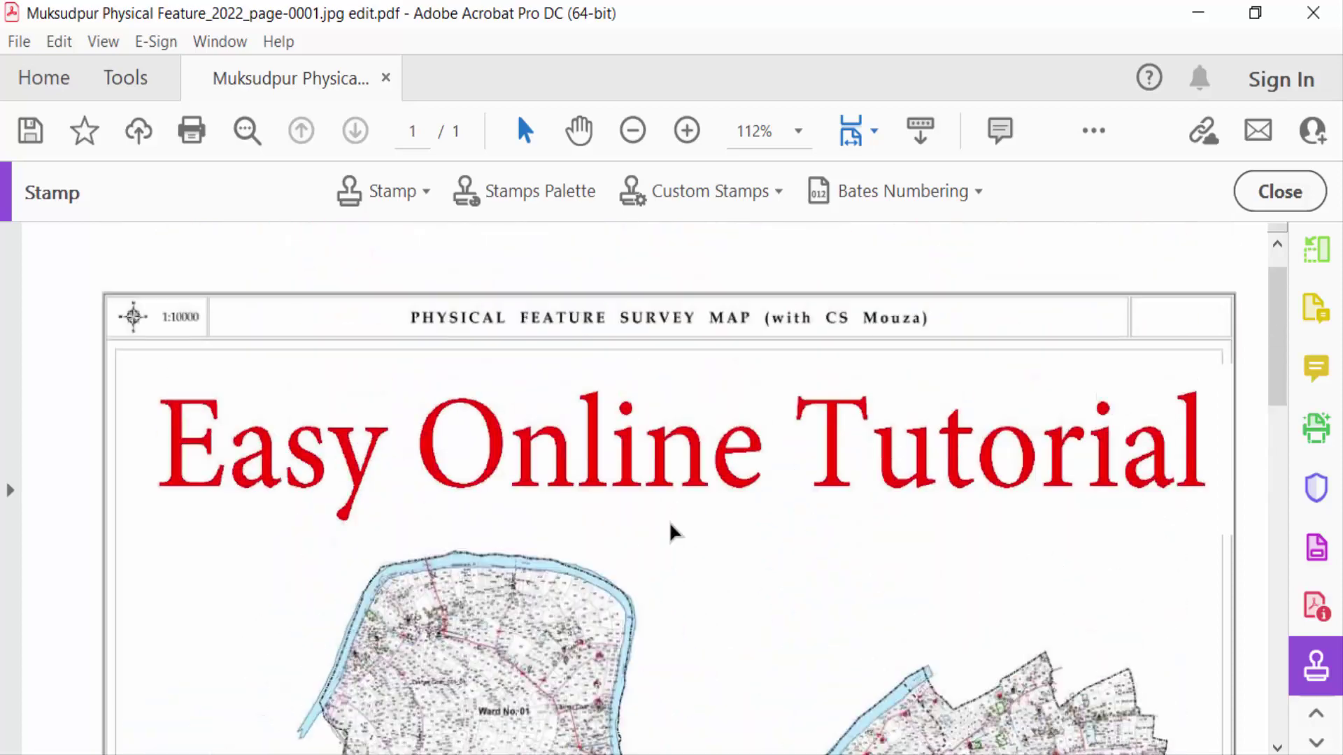
pyautogui.scroll(1, 672, 533)
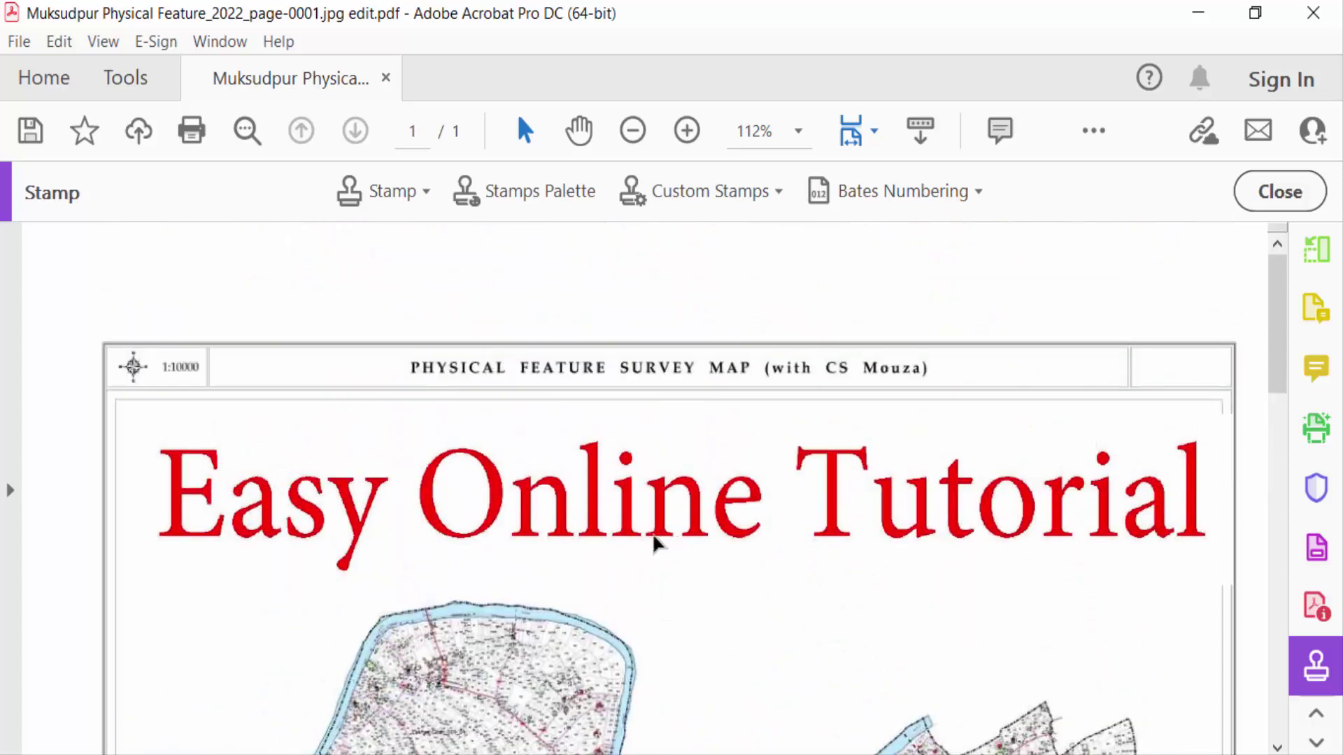
# Close the Stamp toolbar to finish stamping
pyautogui.click(1299, 195)
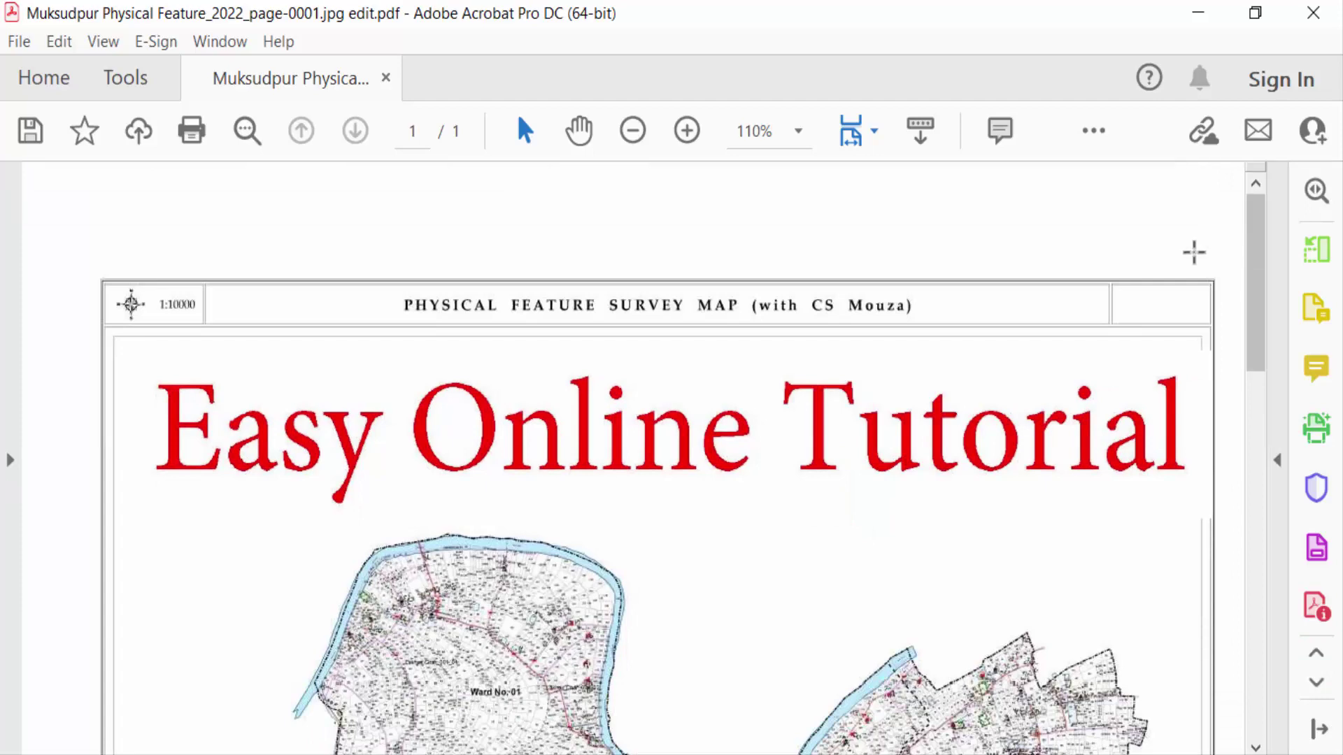
# Save the stamped survey-map PDF with File > Save
pyautogui.click(21, 45)
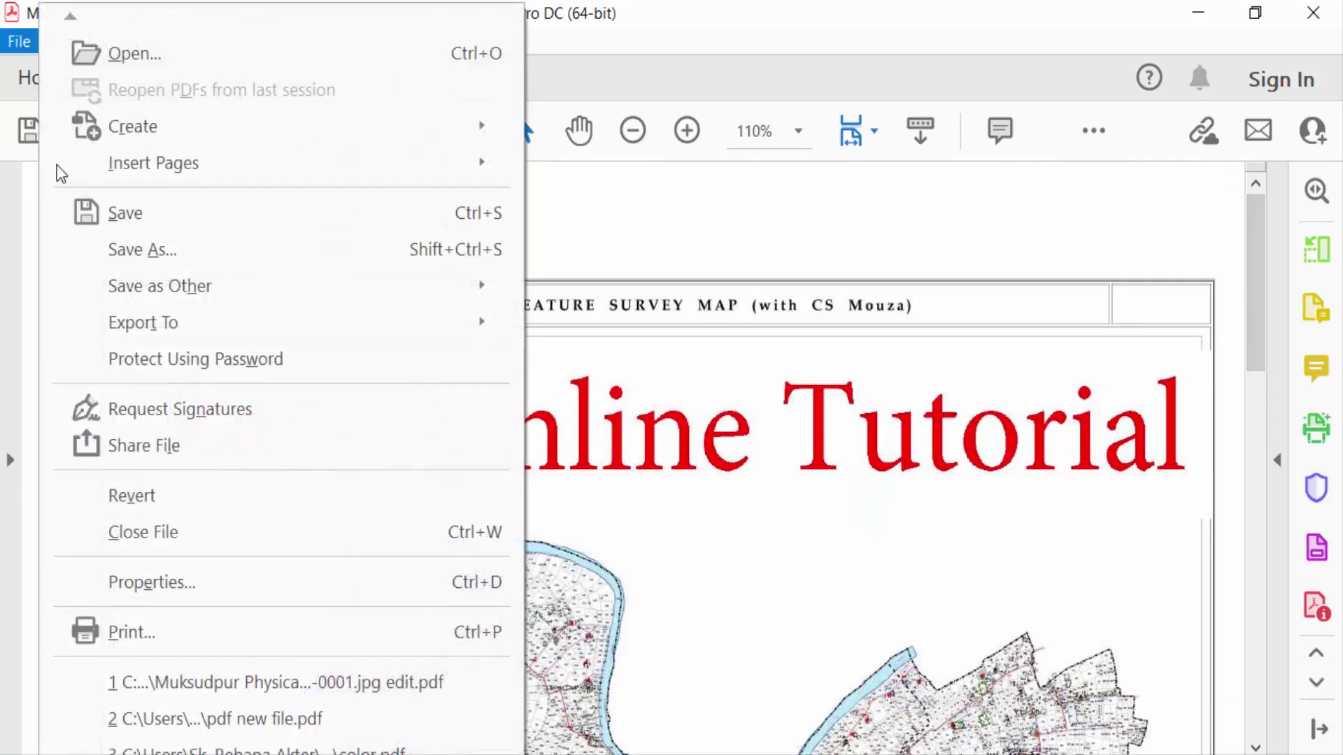
pyautogui.click(141, 213)
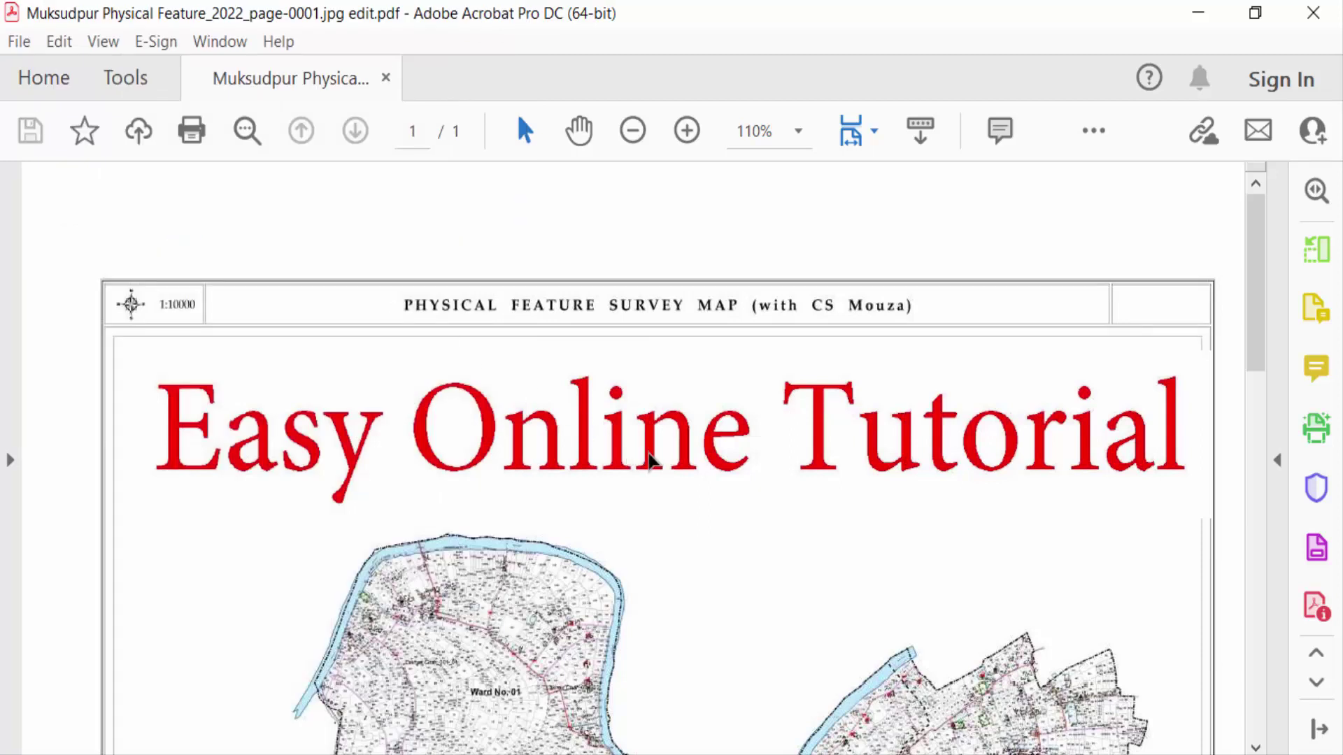
pyautogui.scroll(-5, 647, 465)
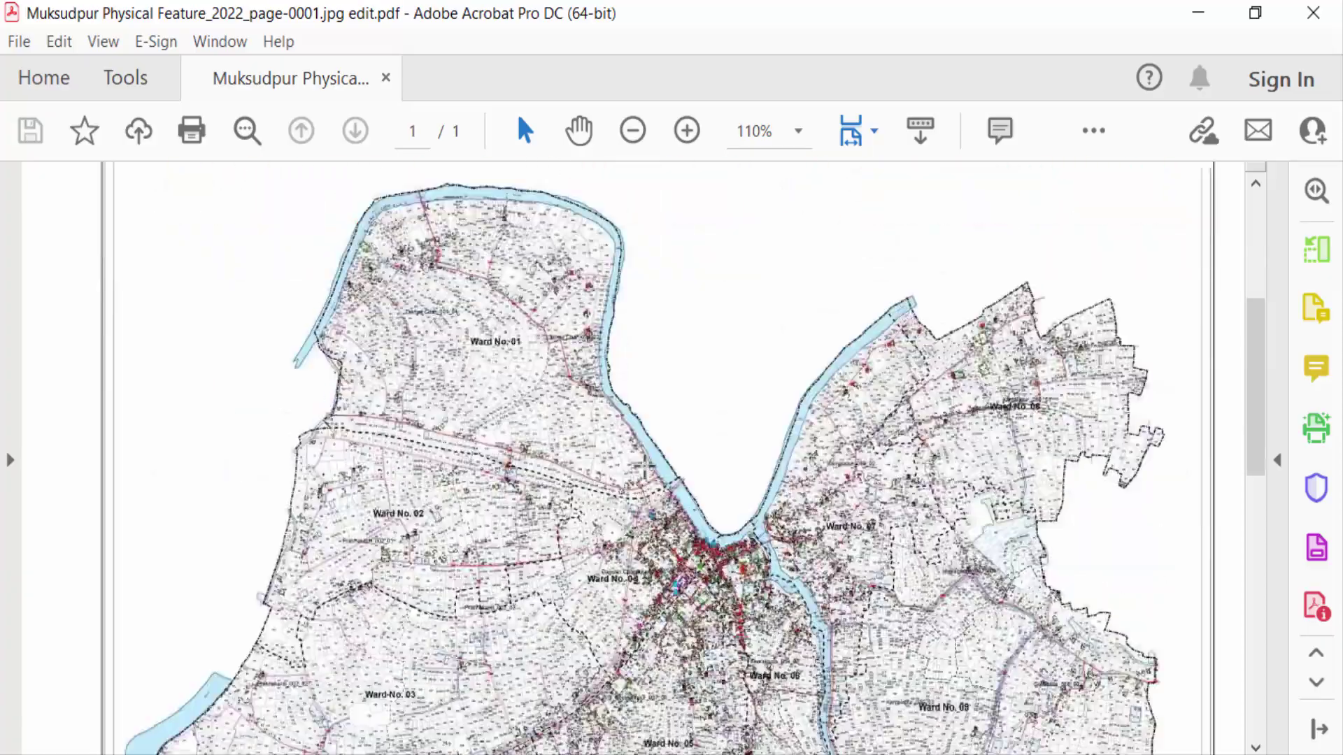